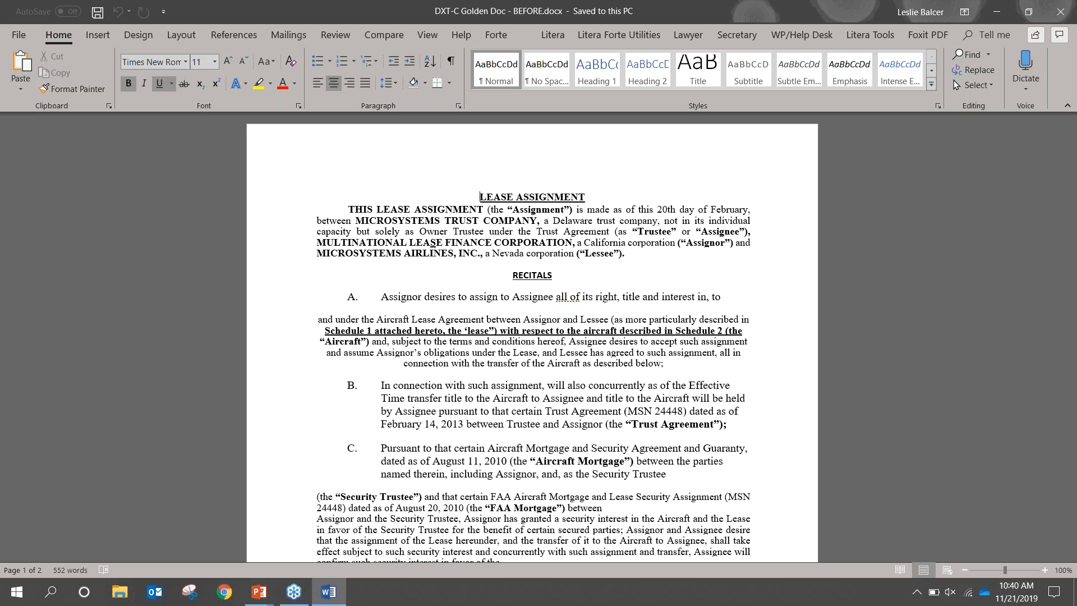
Open the DocXtools Companion numbering check for the lease document
click(557, 27)
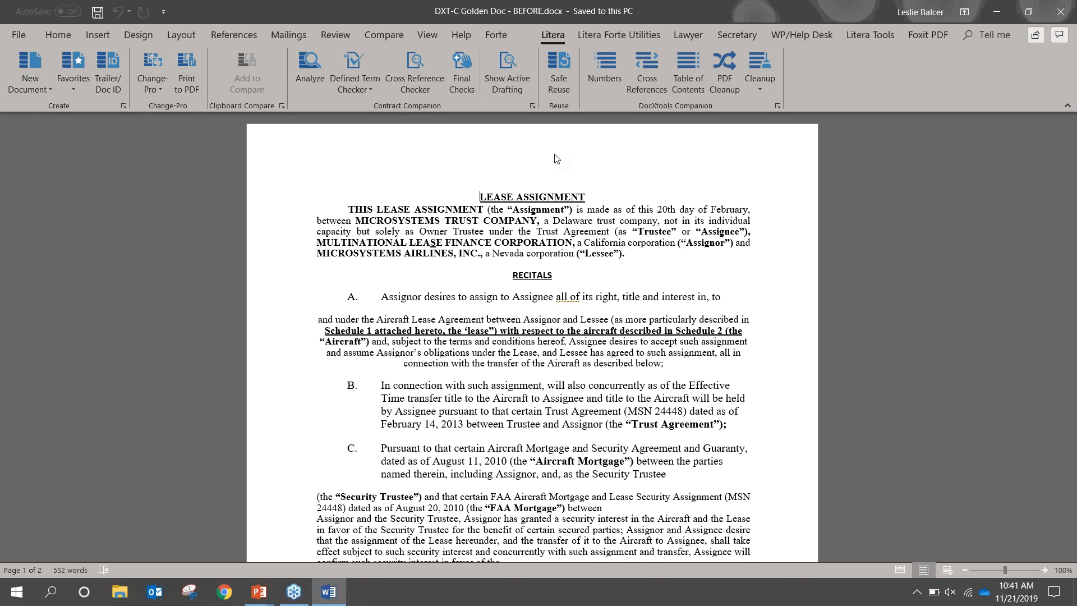
click(594, 69)
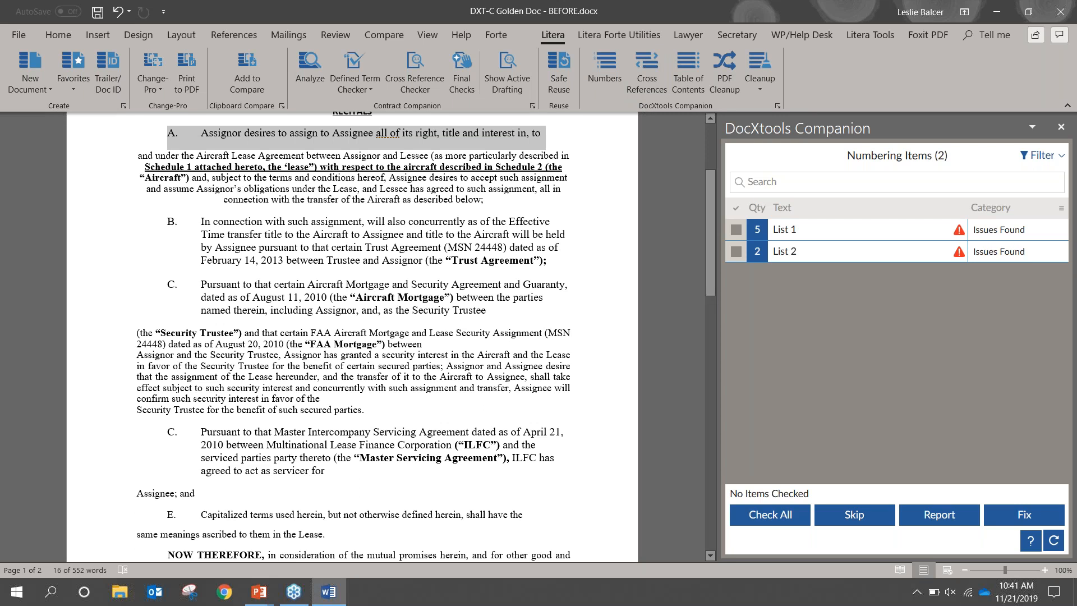
Expand List 1 and step through its five numbering issues in the document
click(781, 231)
click(769, 286)
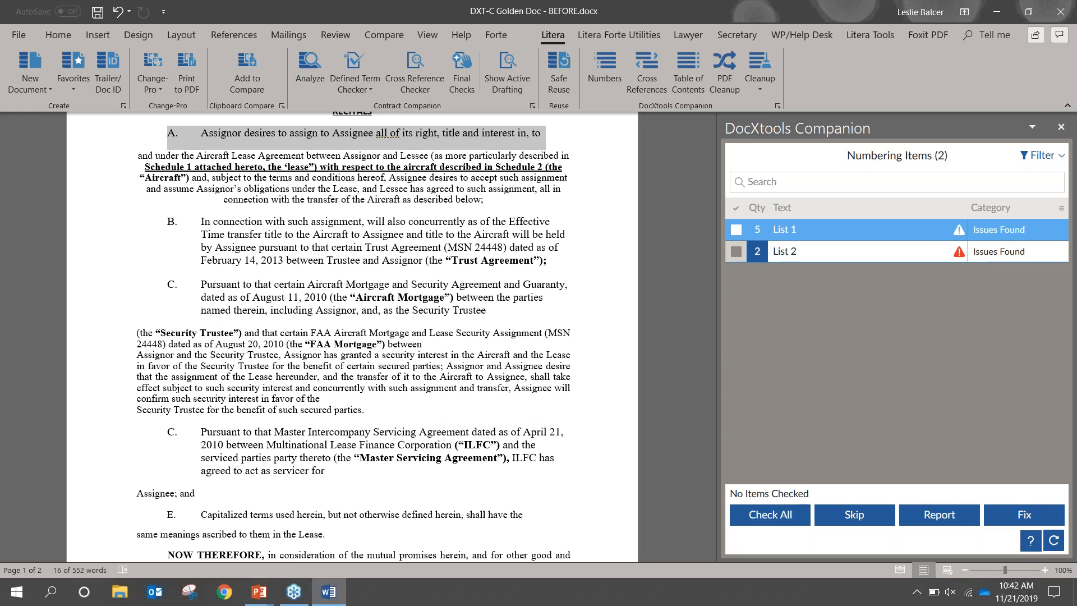
click(841, 229)
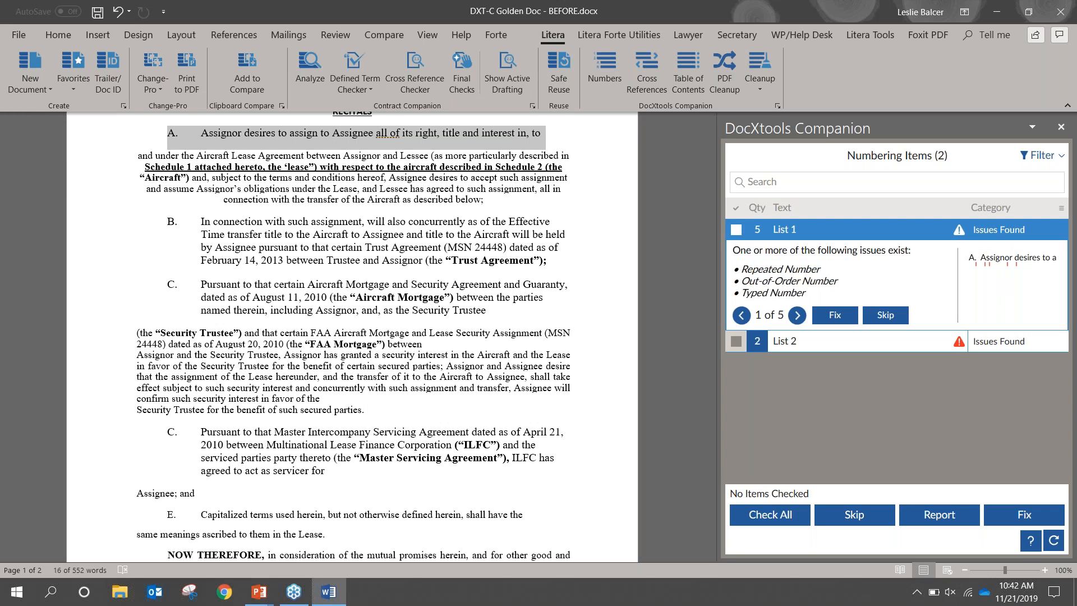
click(797, 316)
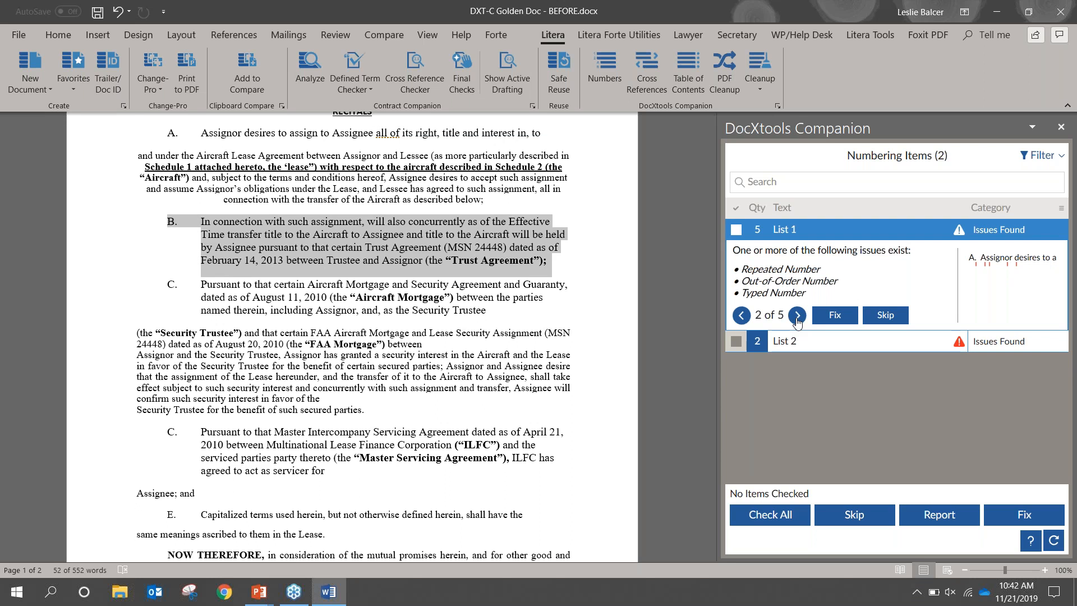
click(797, 316)
click(796, 316)
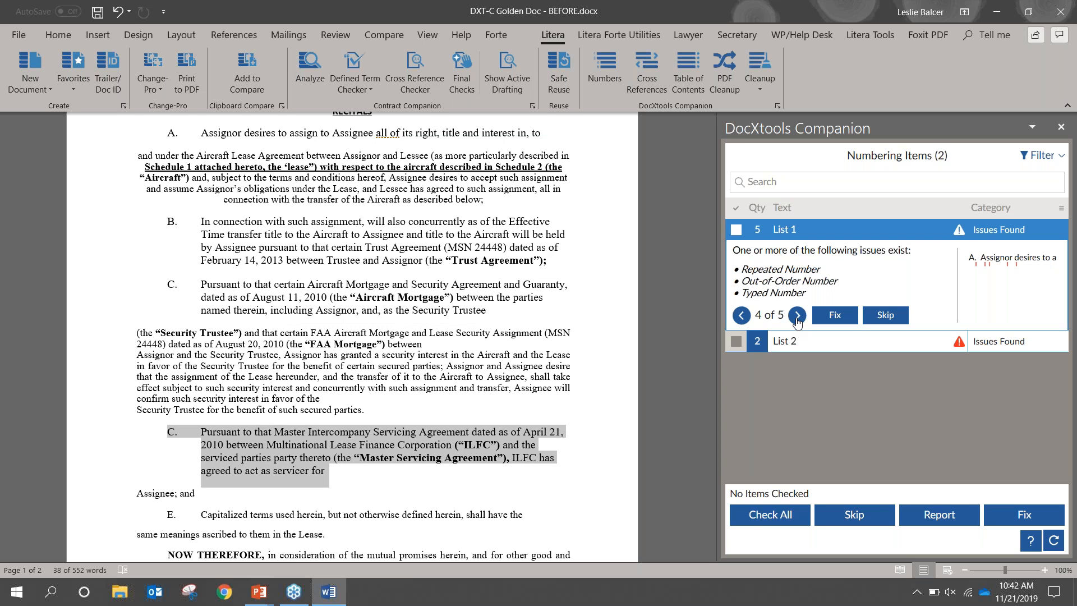
click(797, 316)
click(741, 316)
click(741, 316)
click(741, 316)
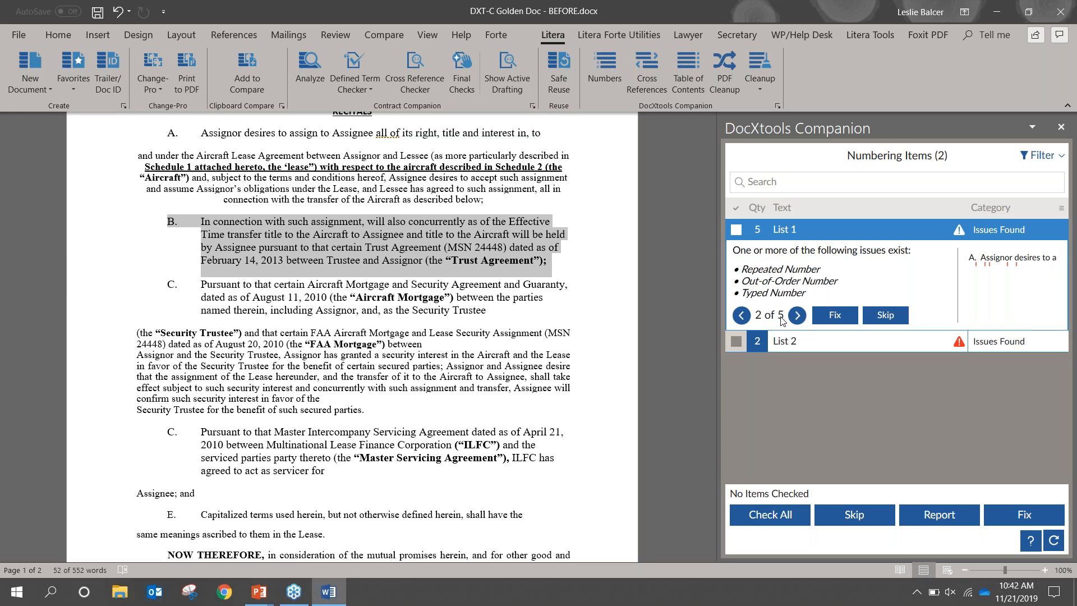
Skip the current List 1 numbering issue
click(752, 523)
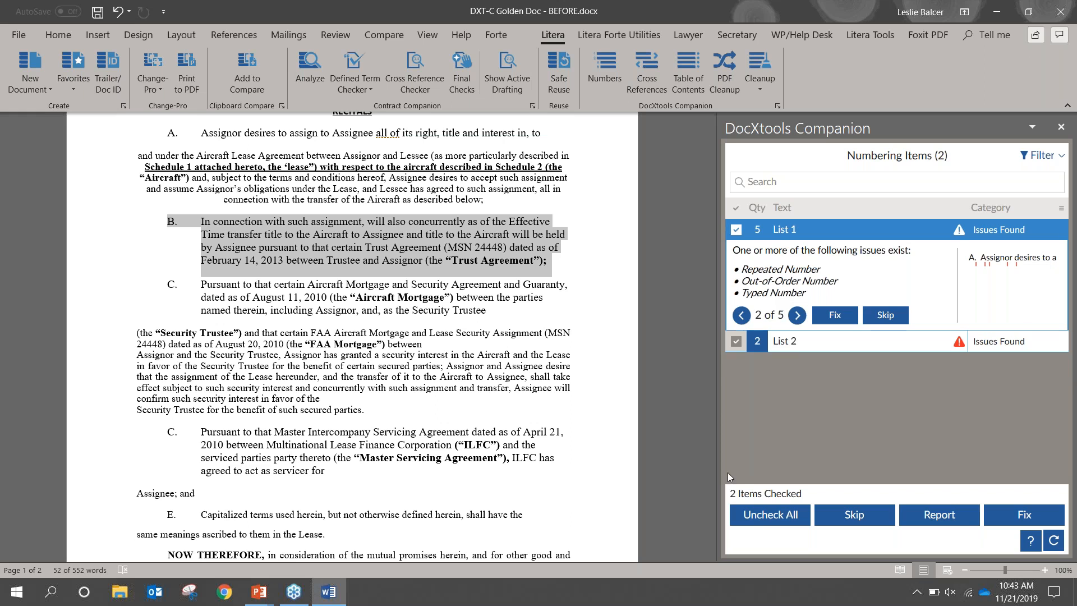
click(749, 513)
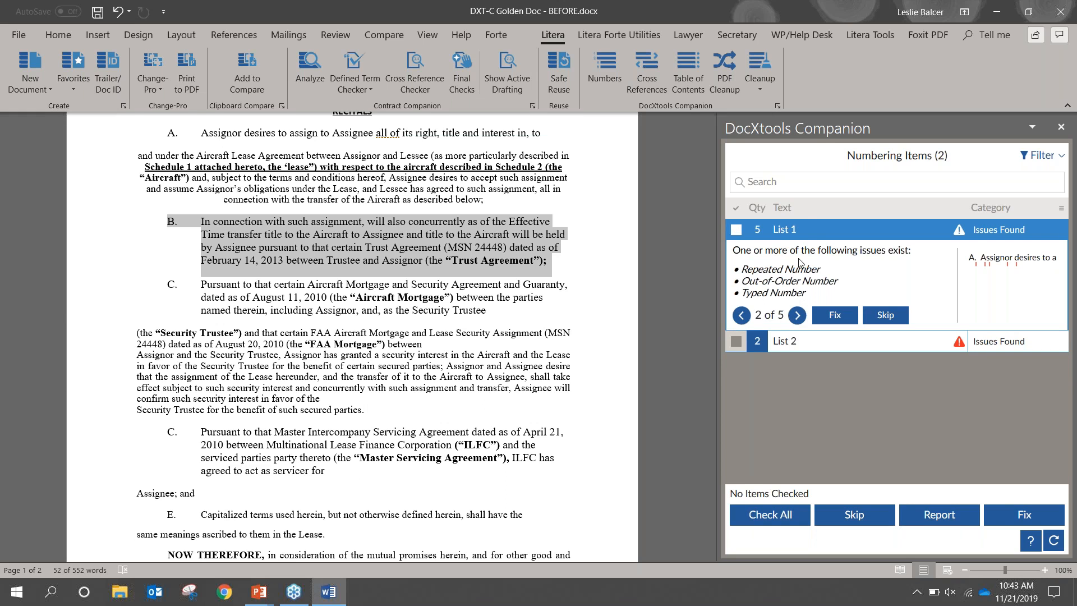
click(806, 232)
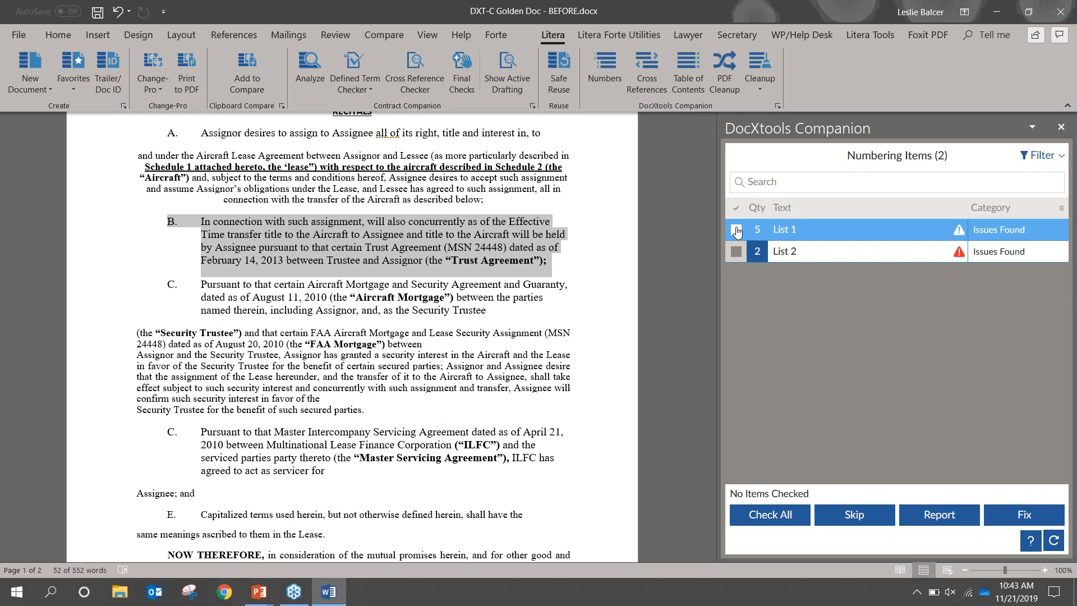
click(799, 231)
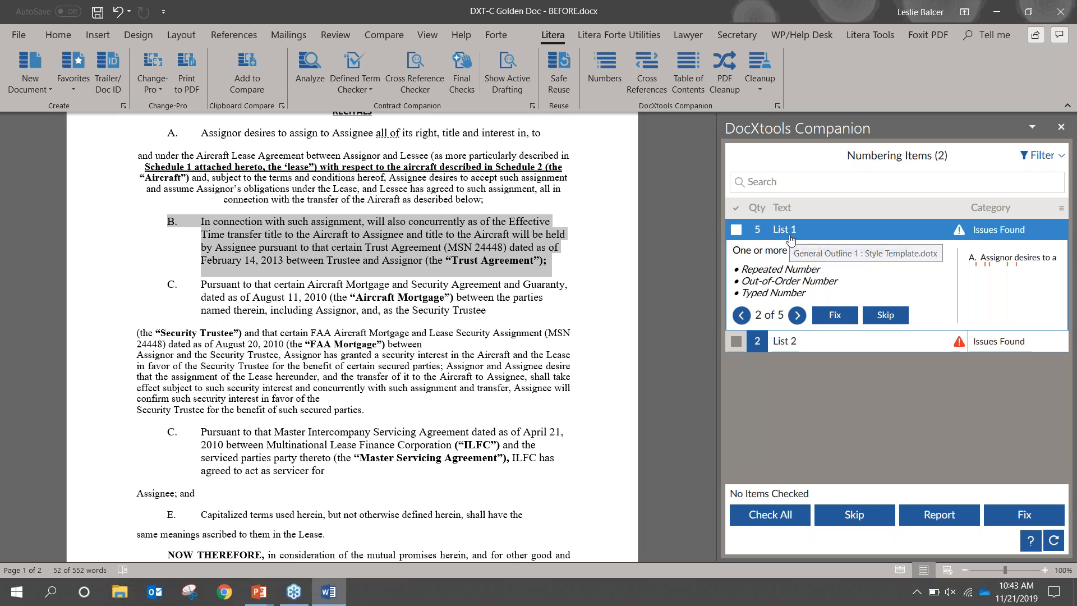
click(878, 320)
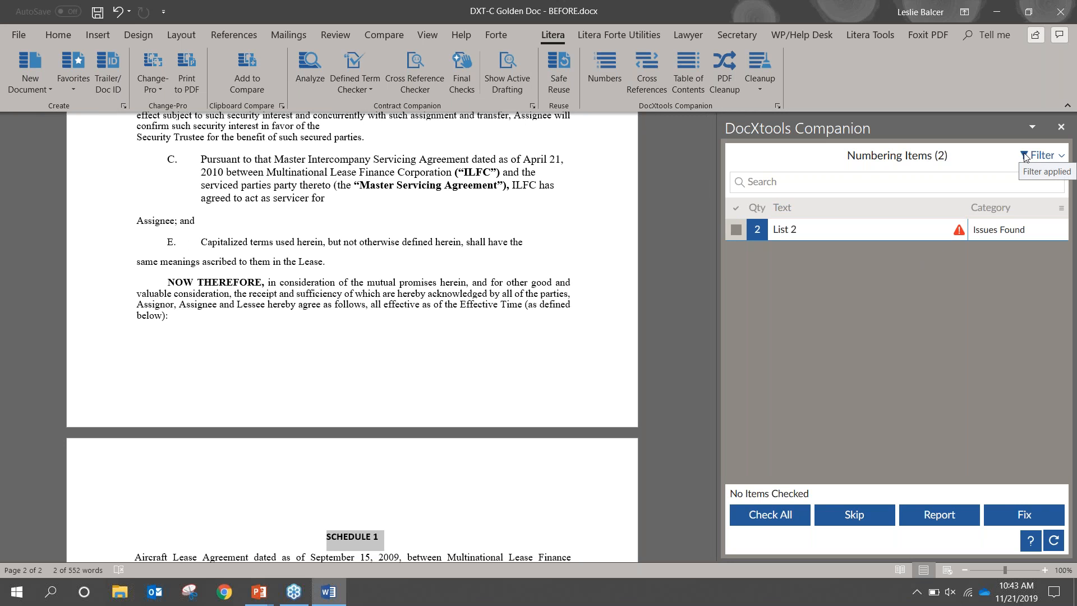
Set the list filter to show all items, including skipped ones
click(1024, 158)
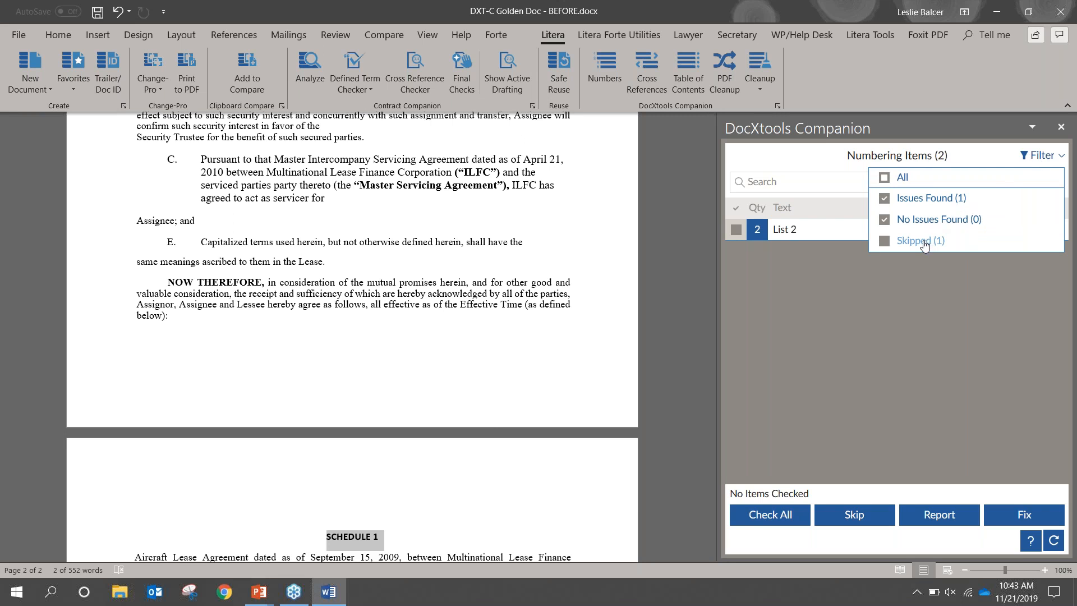
click(924, 246)
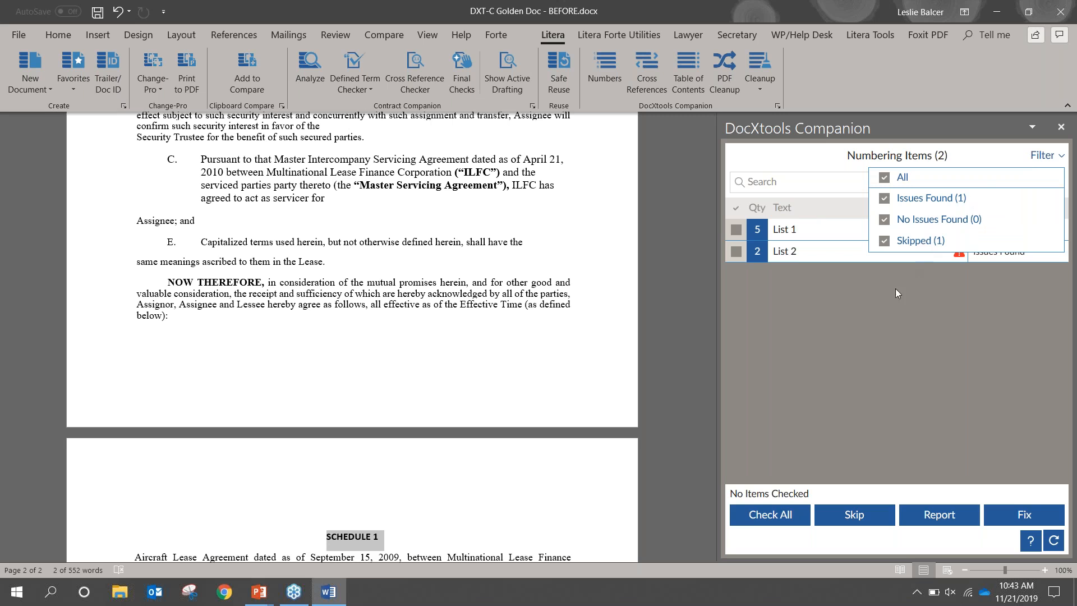
click(890, 305)
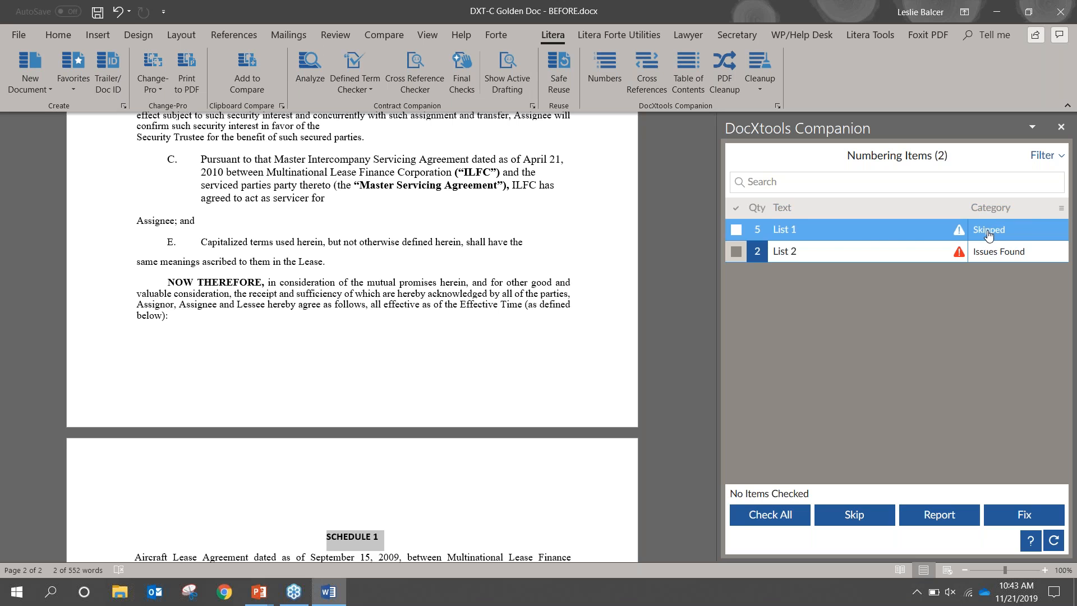
Restore List 1 from the skipped category to issues found
click(876, 234)
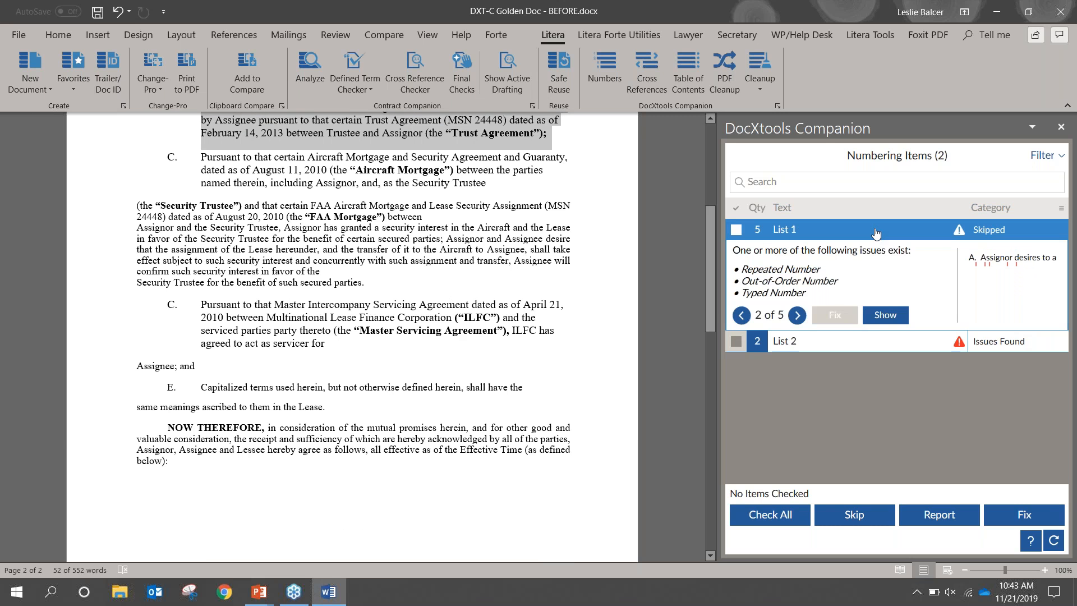
click(881, 317)
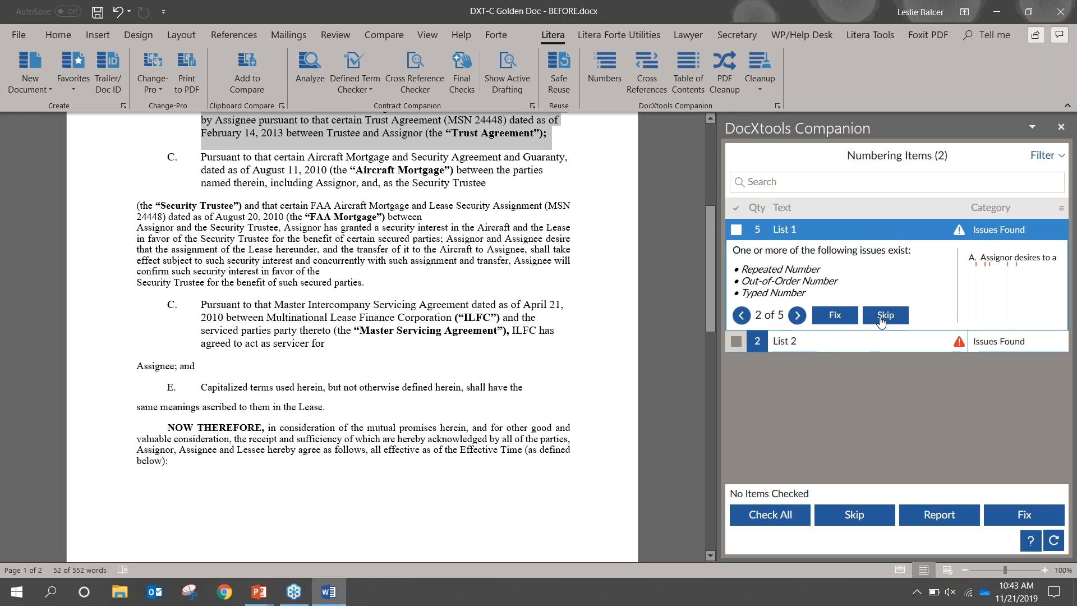
click(883, 238)
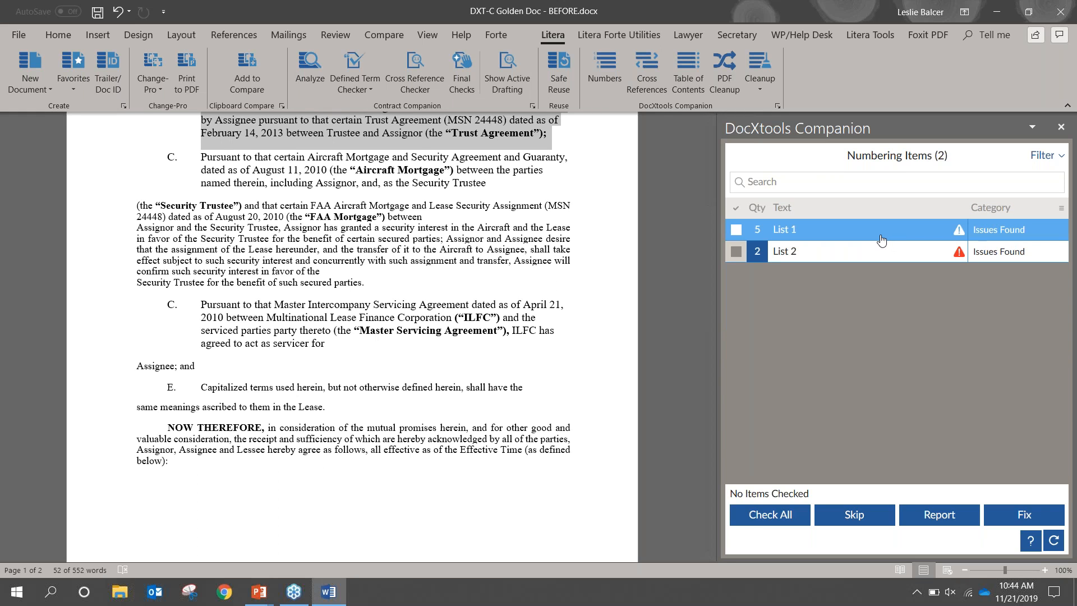
Check List 1, skip it with the bulk Skip, and show it again from the skipped category
click(736, 230)
click(870, 521)
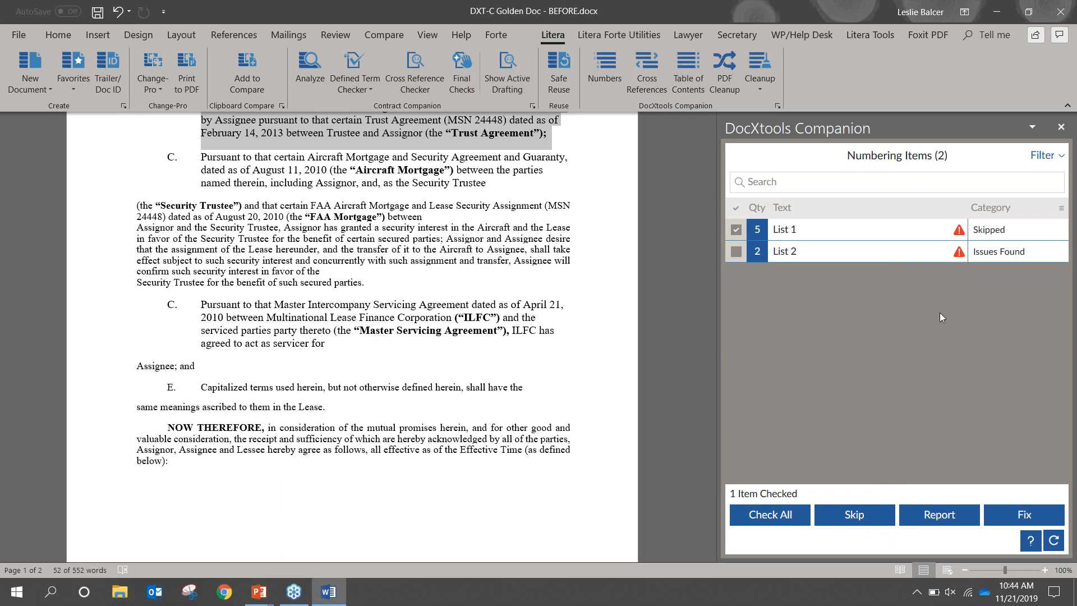
click(879, 240)
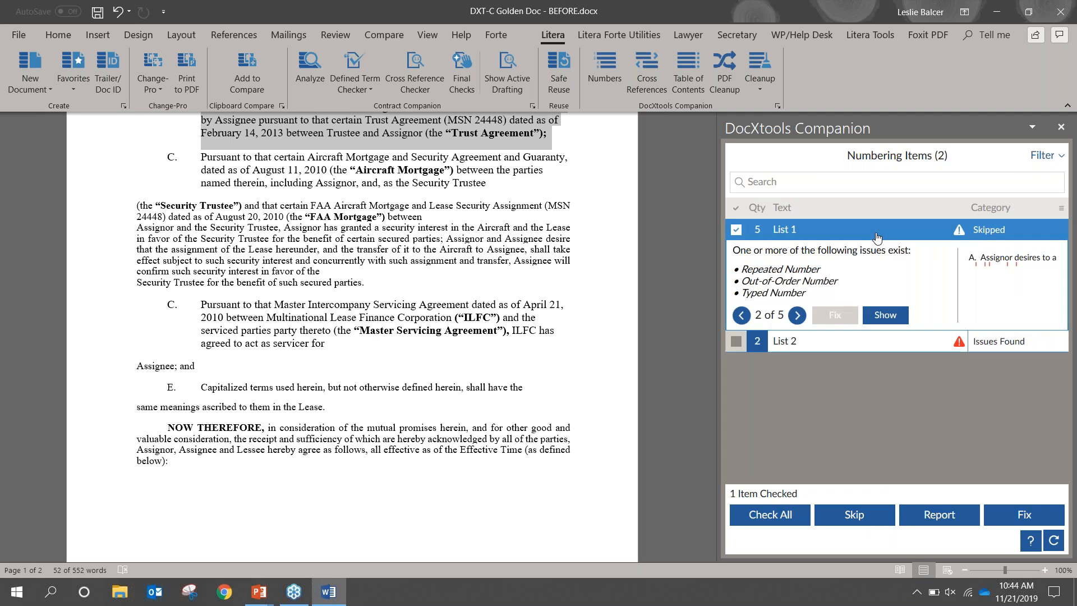
click(879, 319)
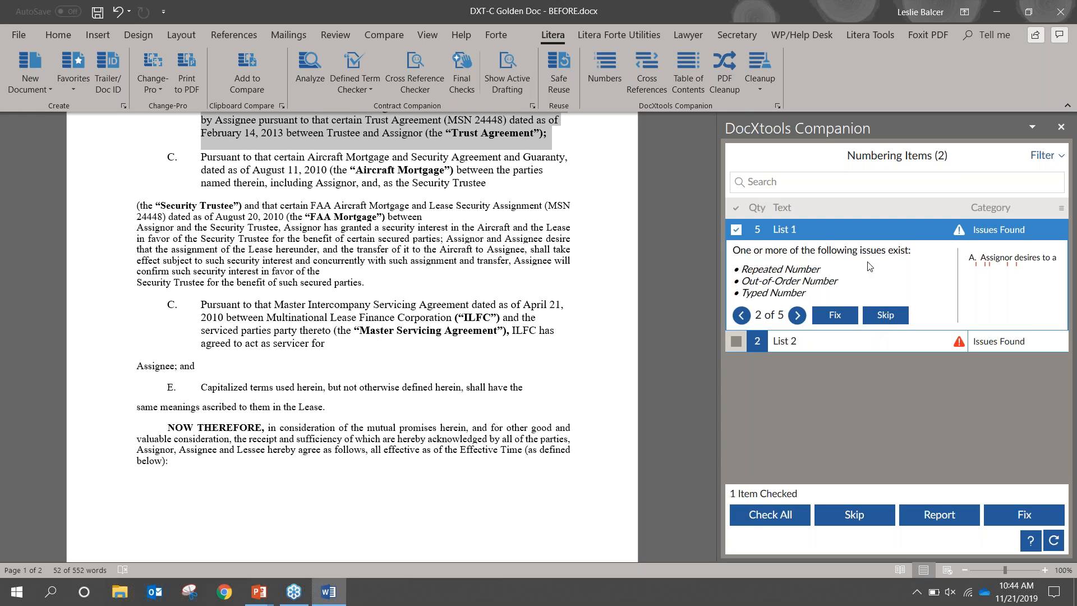
Skip the level A numbering level of List 1 and re-enable it
right_click(1001, 261)
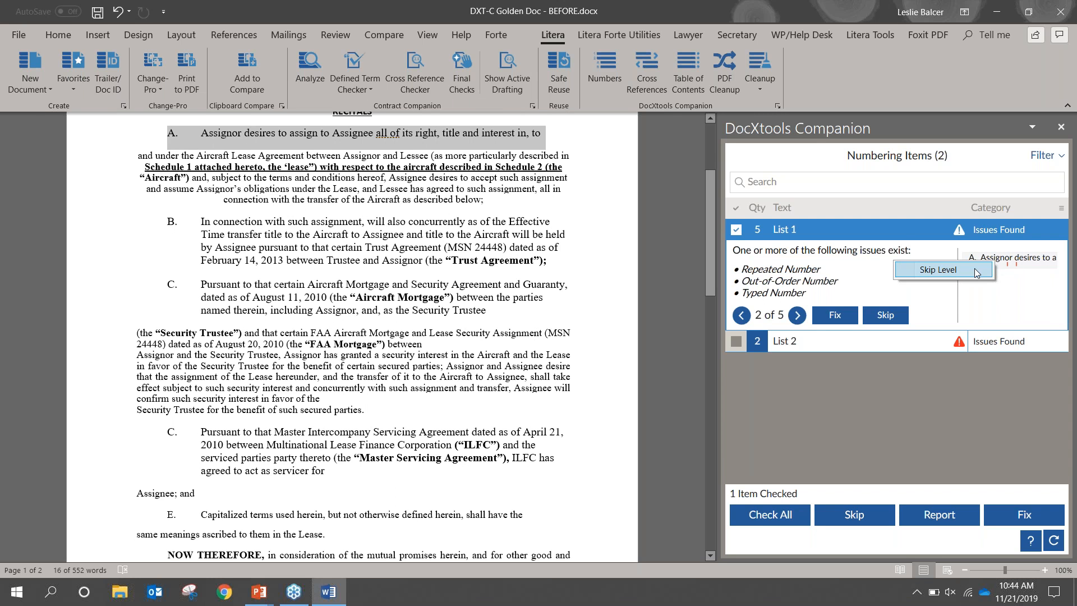
click(974, 270)
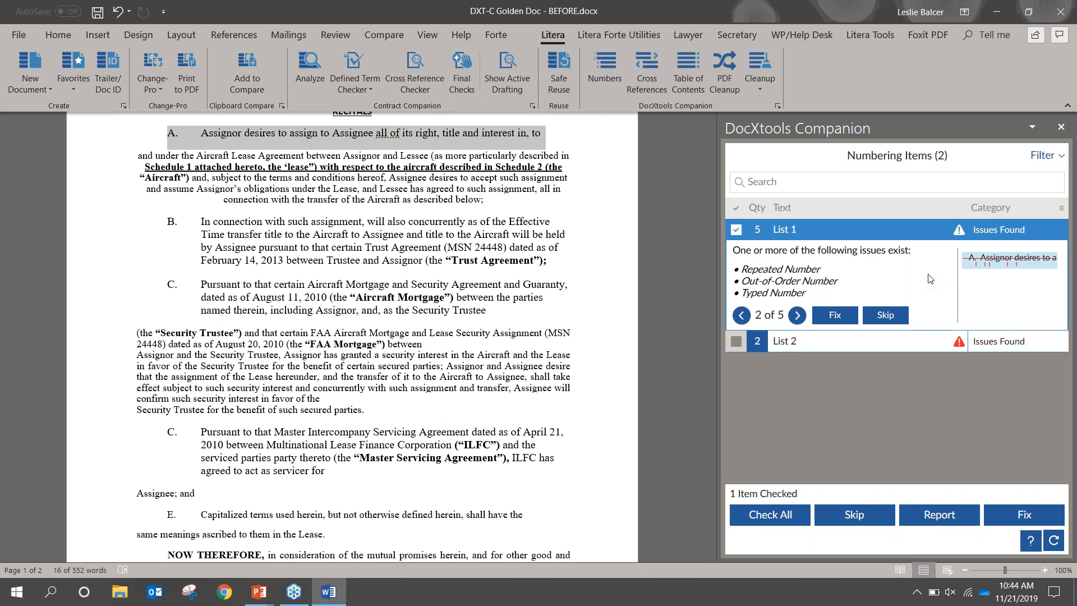
right_click(976, 265)
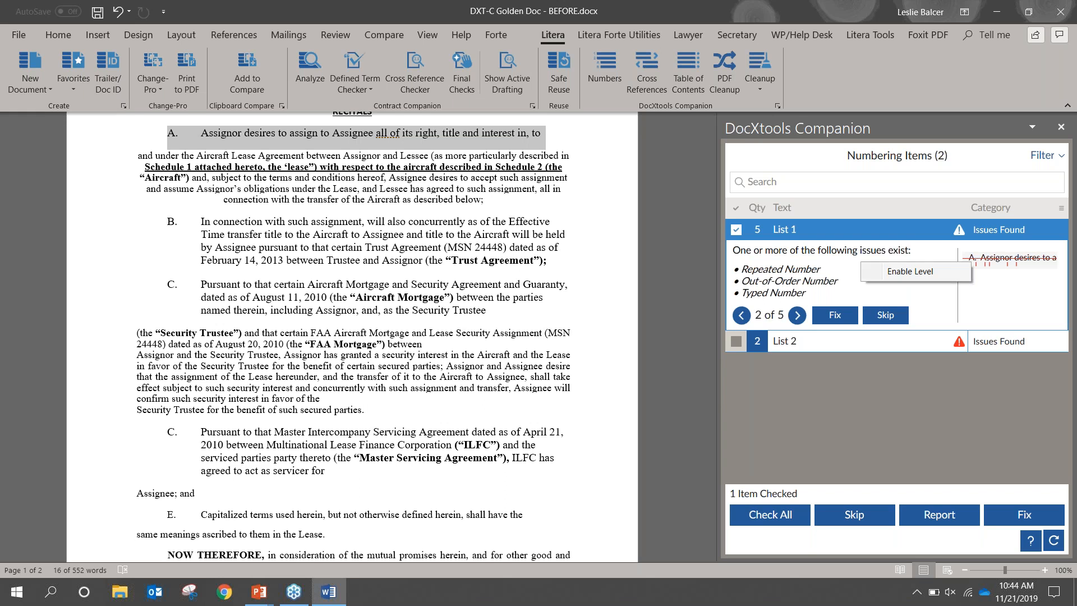
click(954, 273)
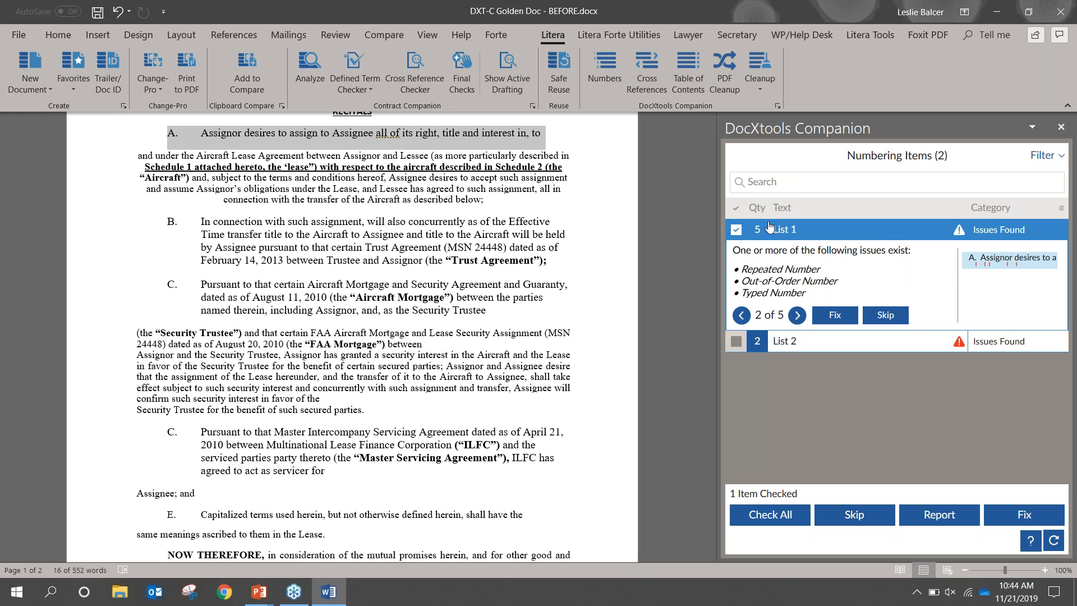
Fix the numbering issues of List 1 and review its fixed status
click(736, 230)
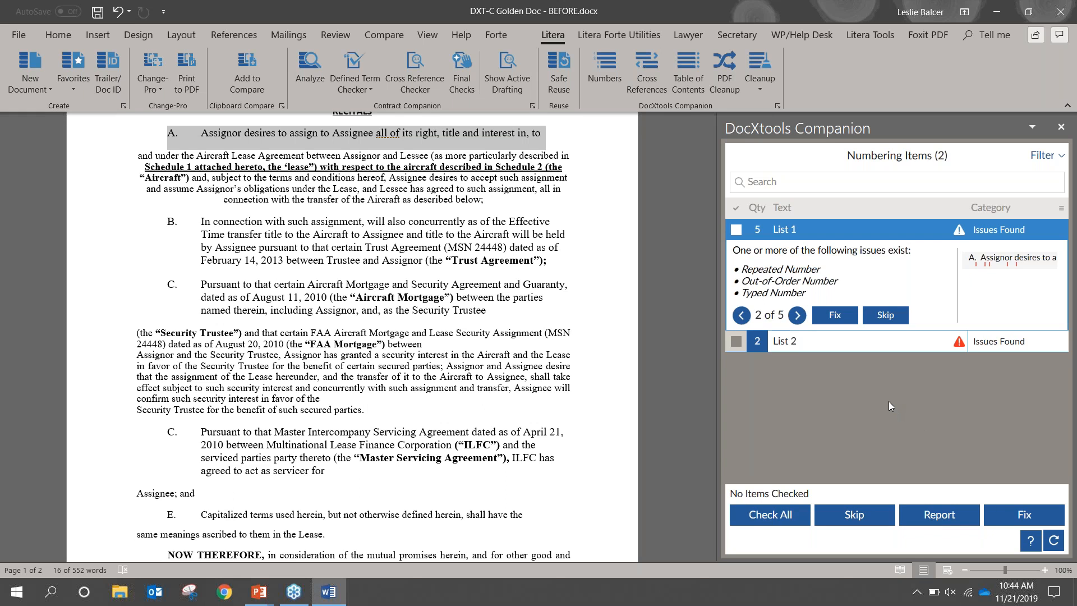
click(833, 316)
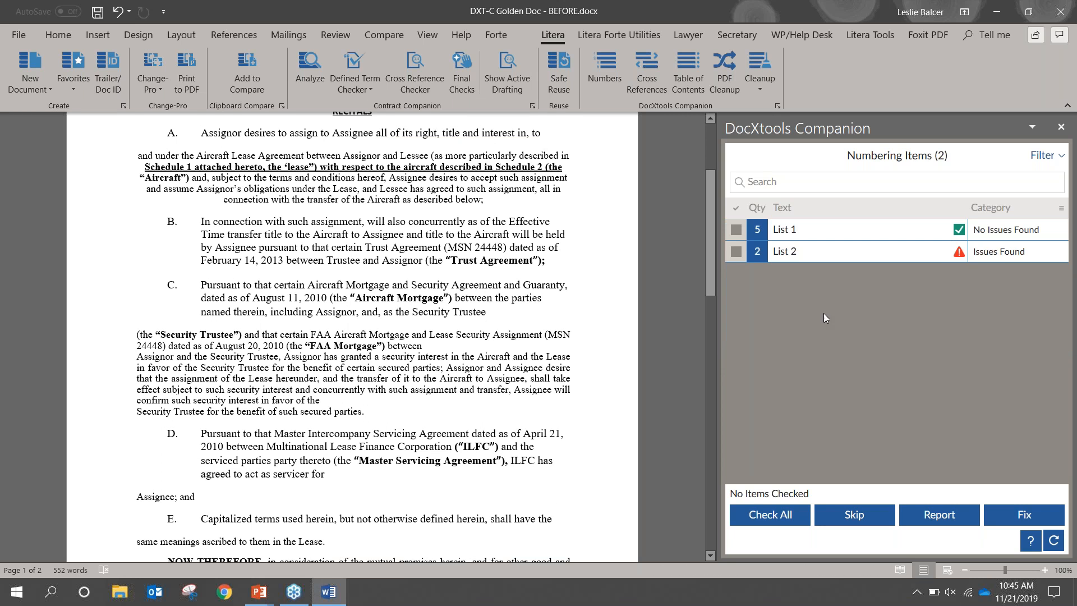
drag(711, 234, 710, 193)
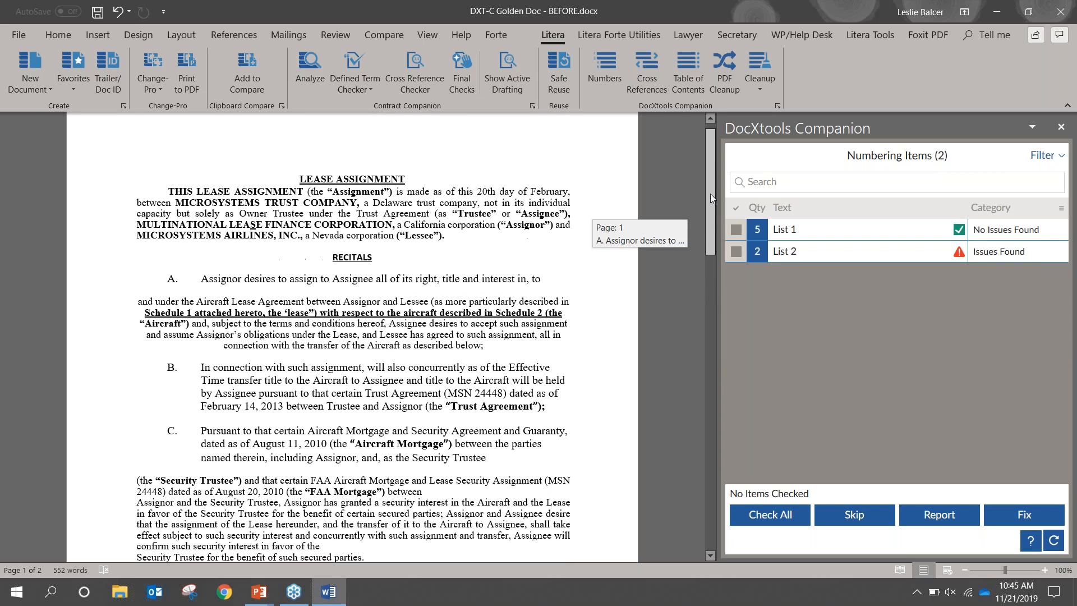
click(812, 233)
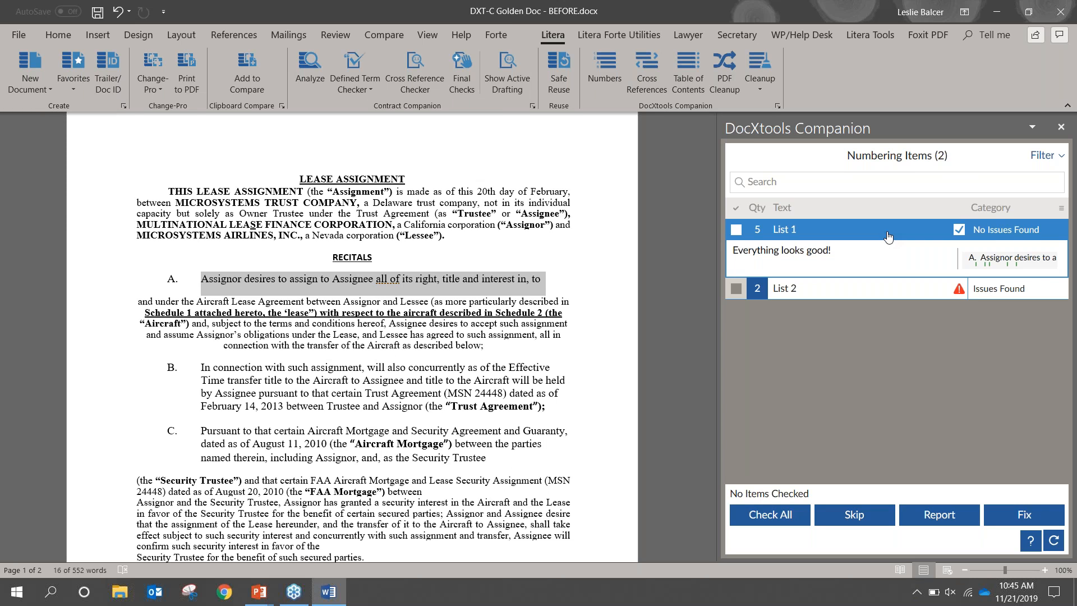
In File Explorer, rename Style Template.dotx in the Templates folder to Style Template.dotx.fff, accepting the extension change
key(super+e)
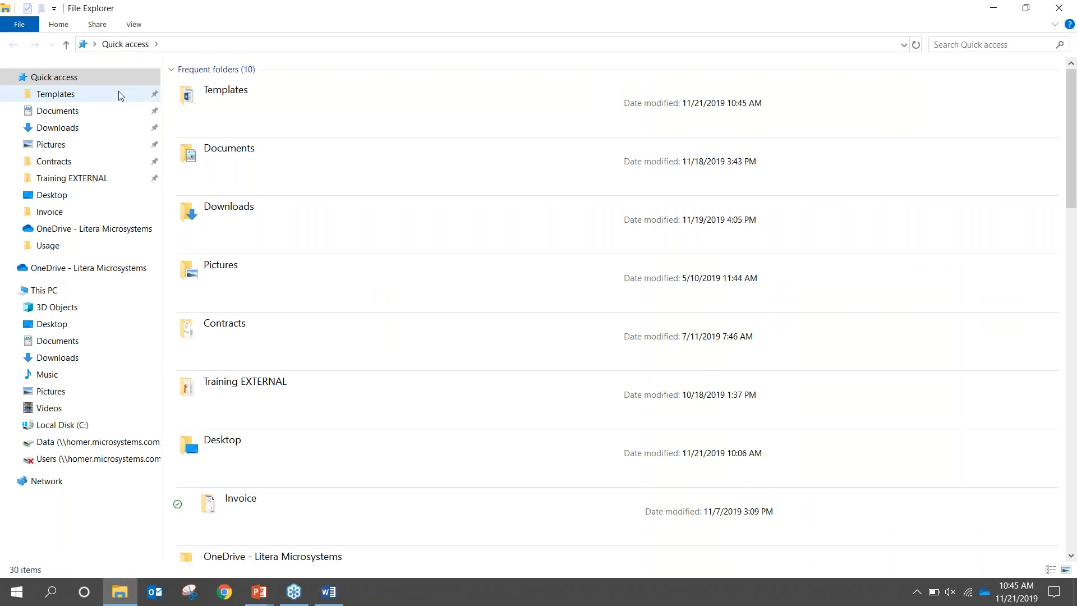
click(77, 94)
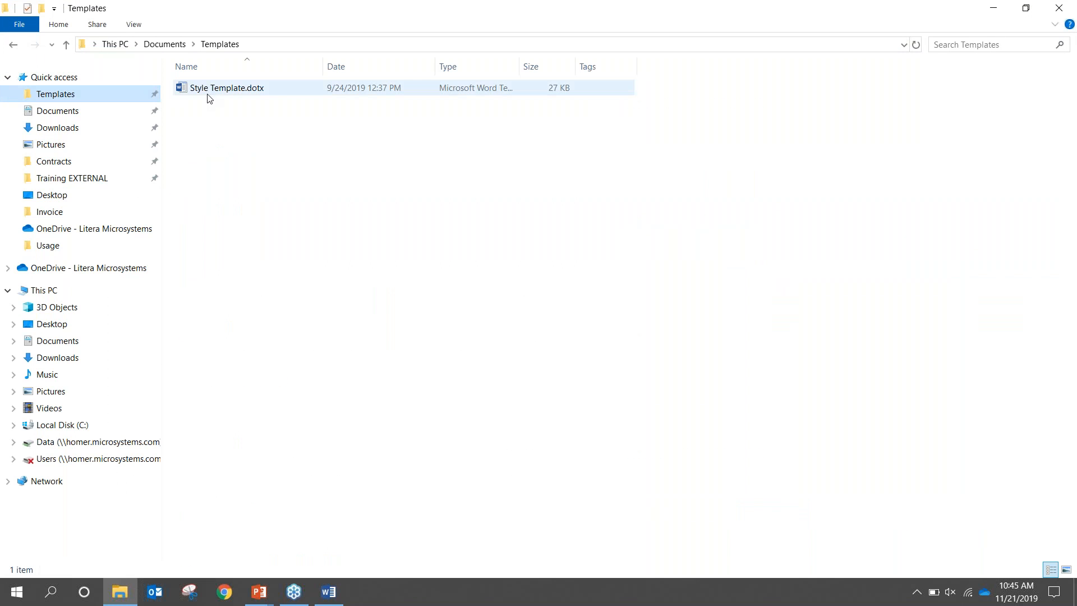
click(207, 89)
right_click(207, 93)
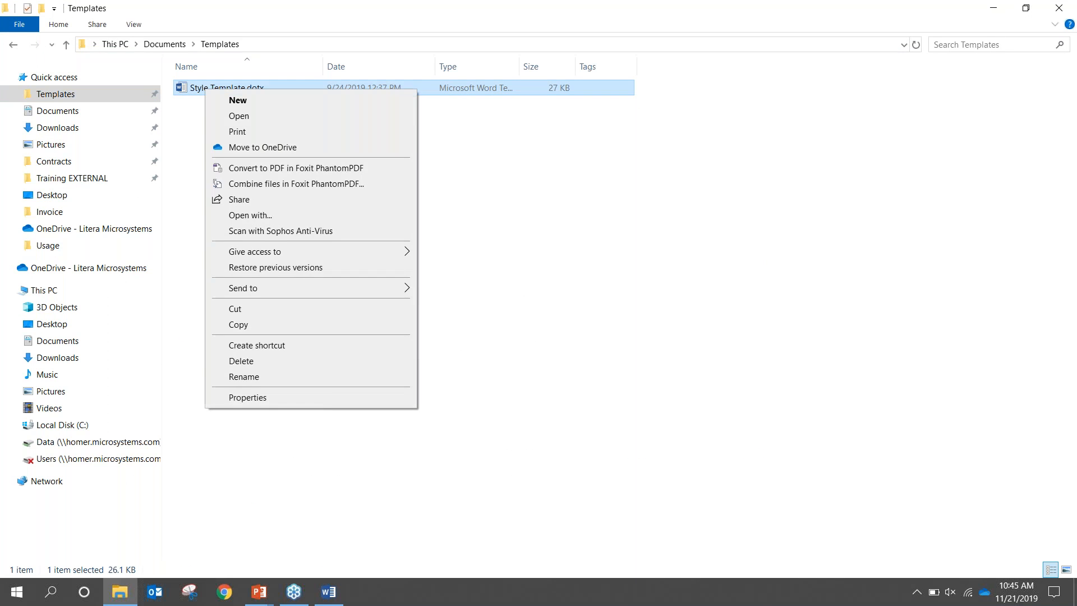
click(243, 377)
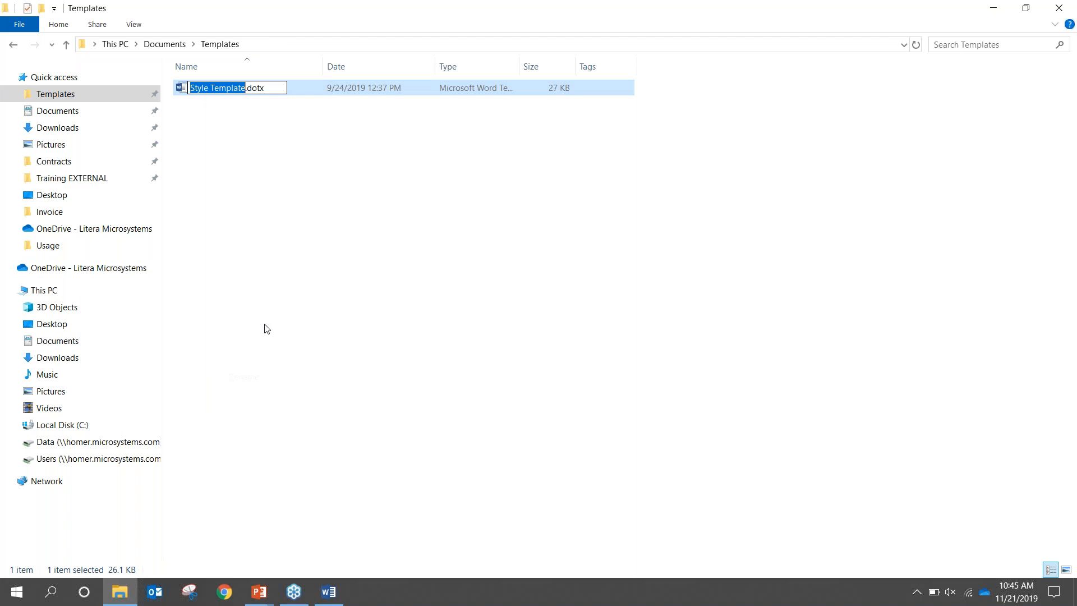
click(270, 84)
text(fff)
key(Return)
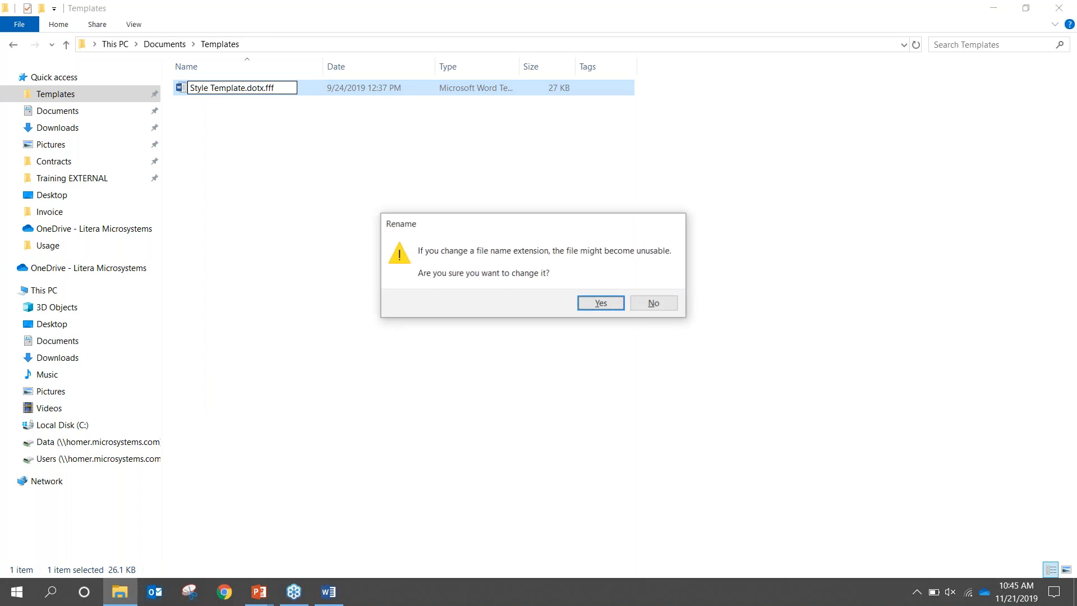
click(600, 304)
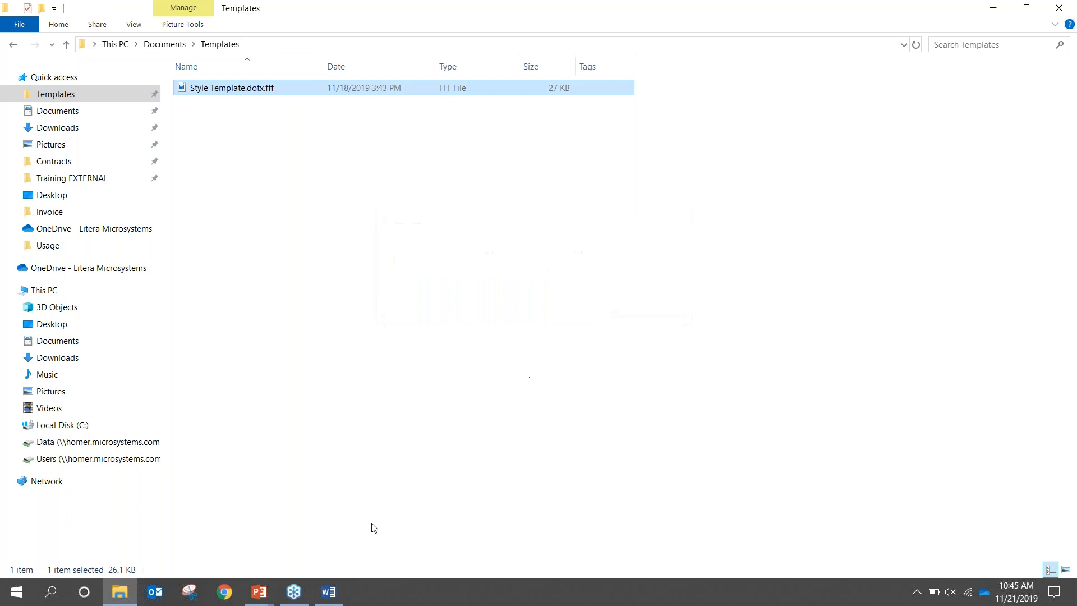
Return to Word, rerun the Numbers check, and expand List 2's issues
click(328, 591)
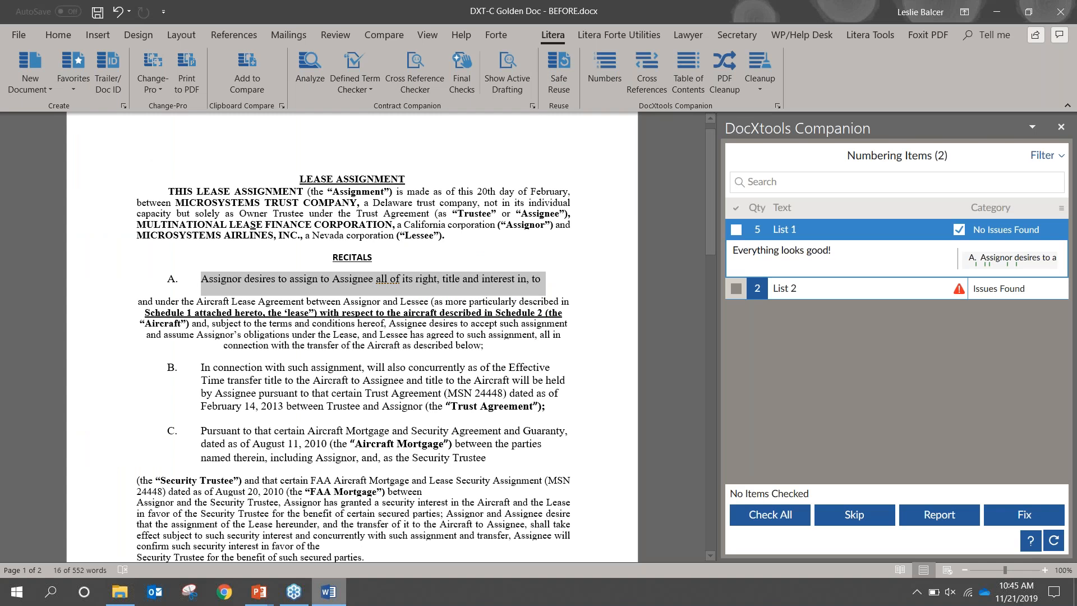
click(607, 73)
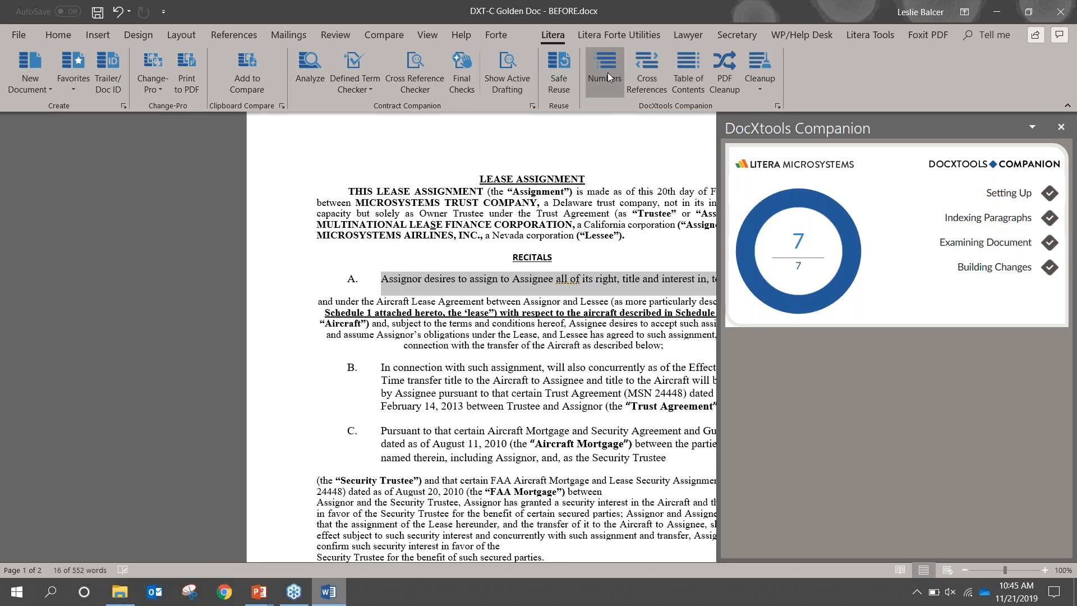
click(818, 252)
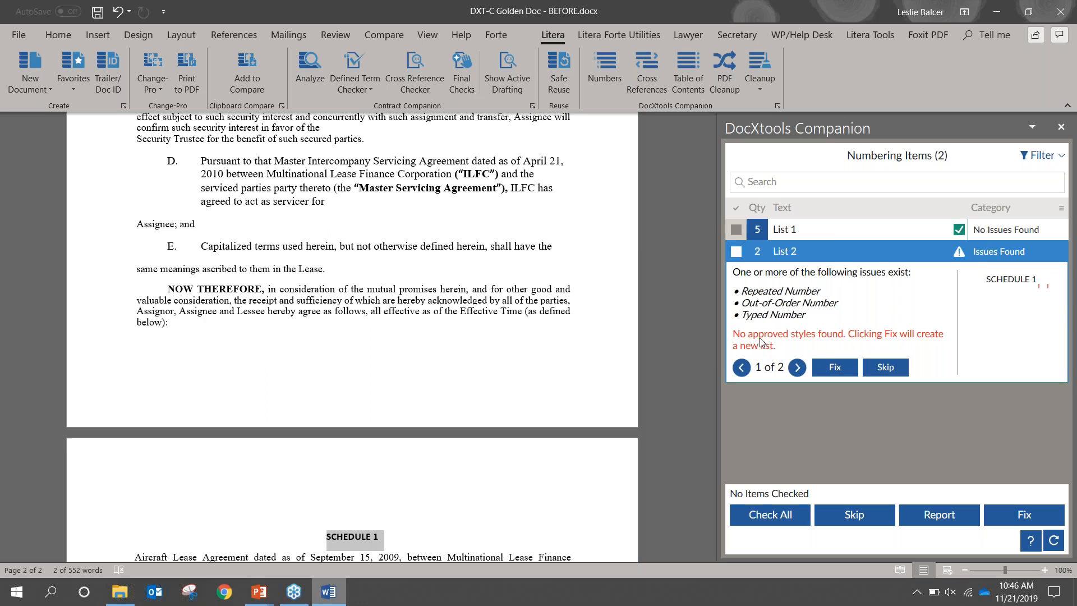
key(alt+Tab)
key(alt+Tab)
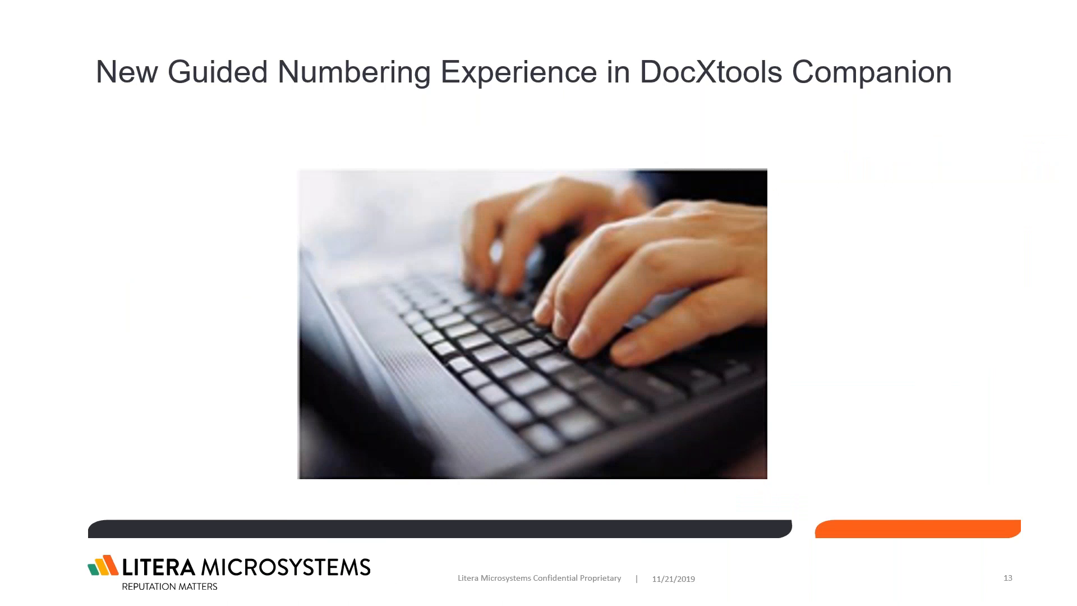
key(Right)
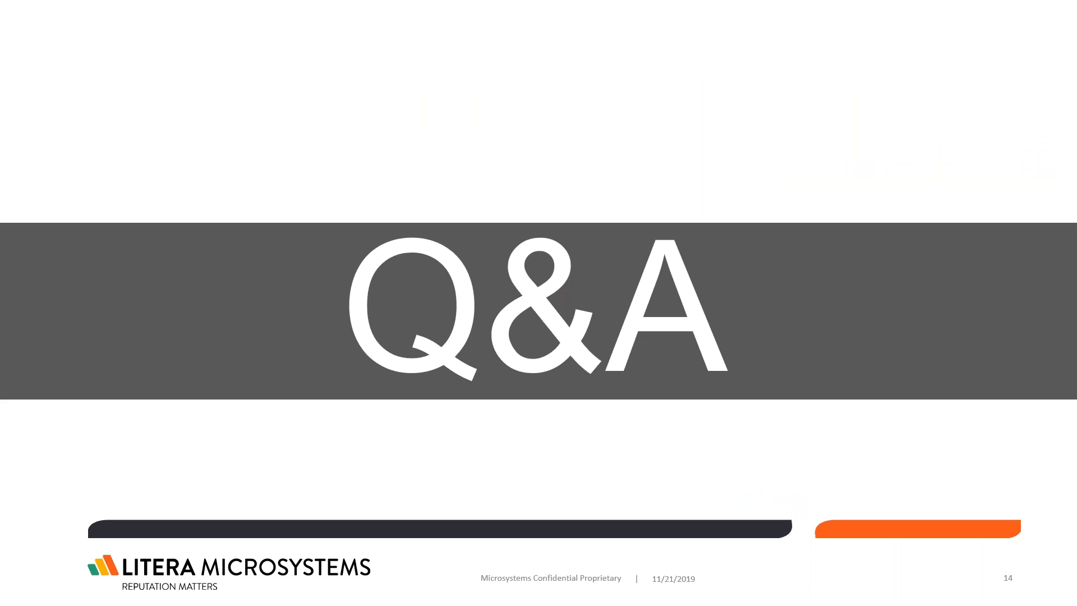